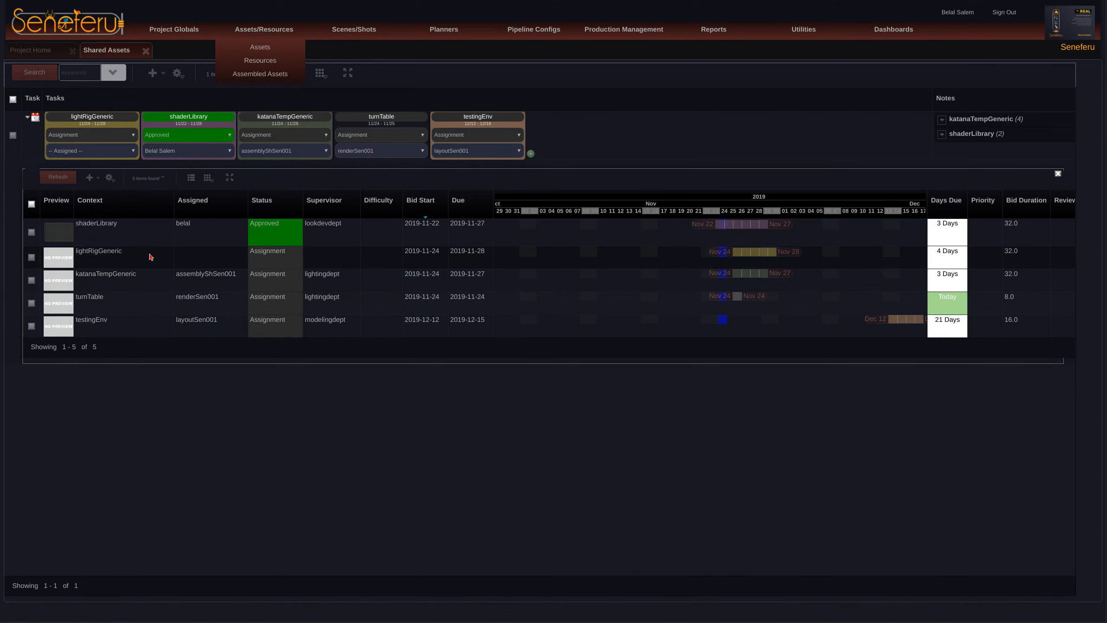
# Step: Assign the lightRigGeneric task to the signed-in user, set its status to Pending, and refresh the artist's tasks
pyautogui.click(206, 257)
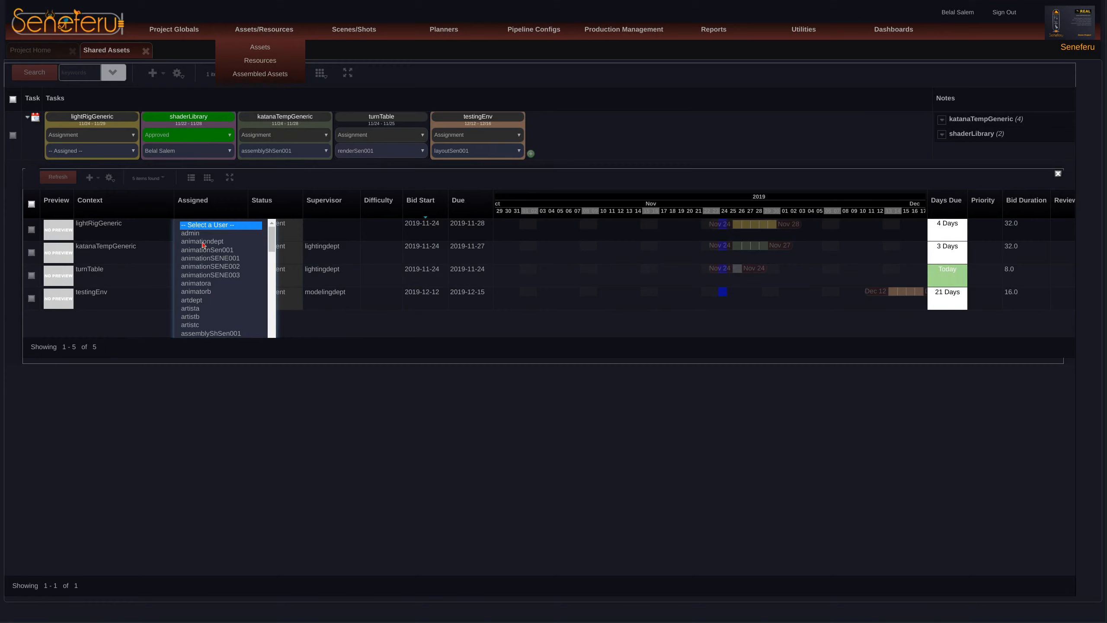
pyautogui.scroll(-3, 228, 284)
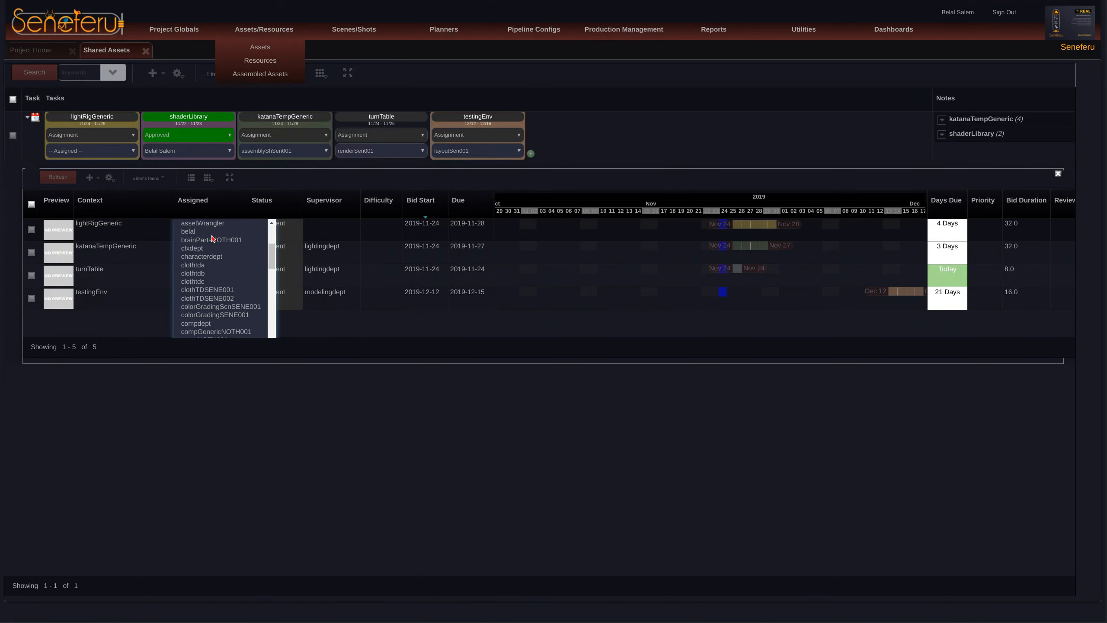
pyautogui.click(205, 231)
pyautogui.click(272, 259)
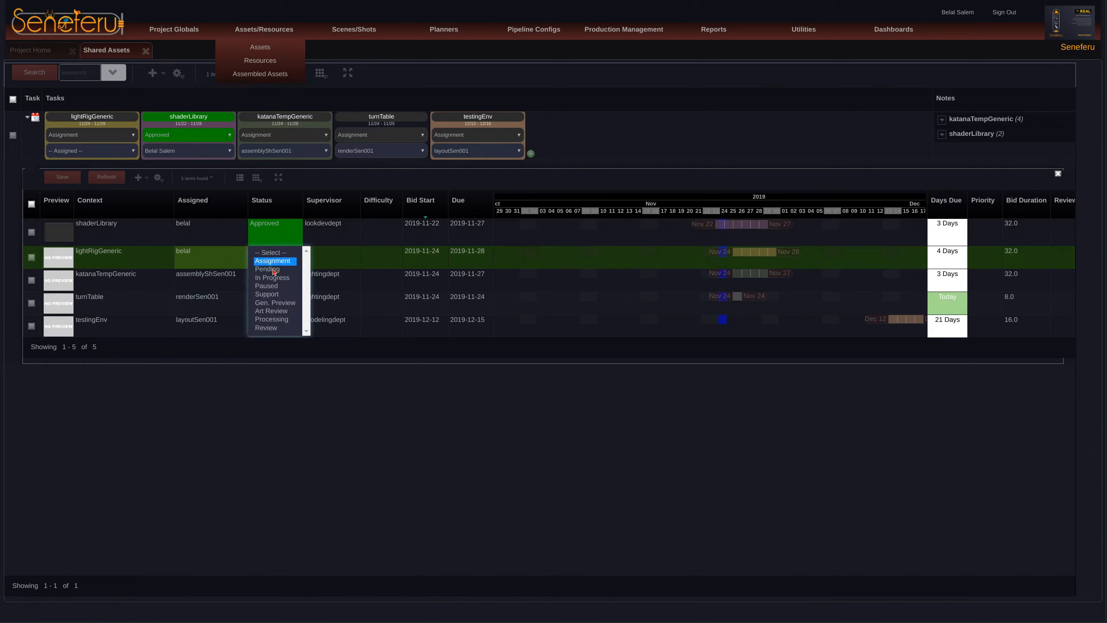
pyautogui.click(274, 269)
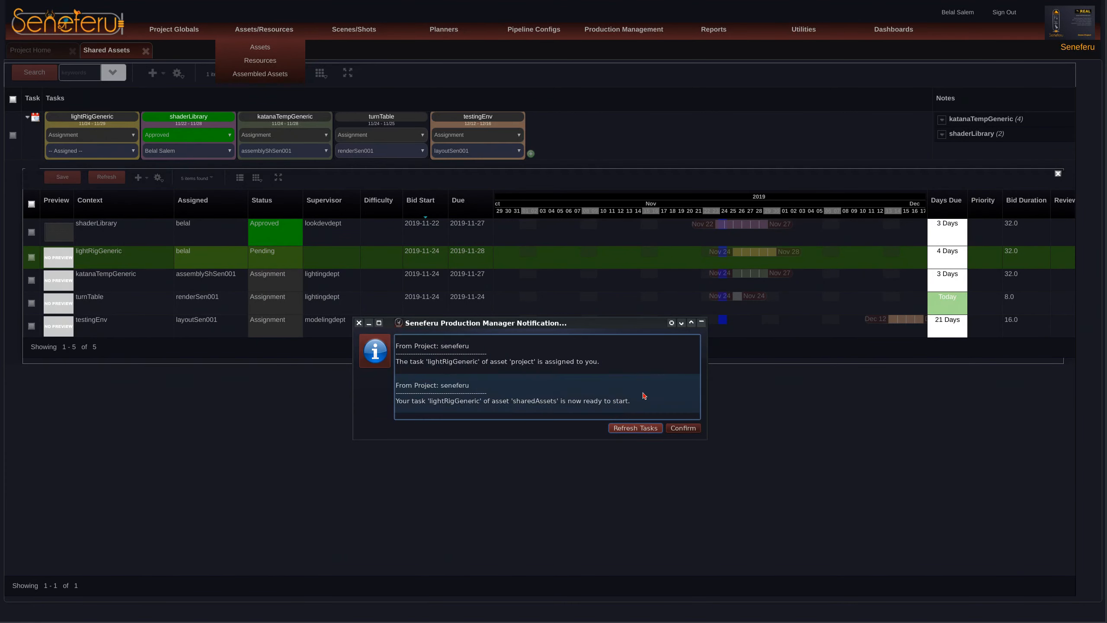
pyautogui.click(647, 428)
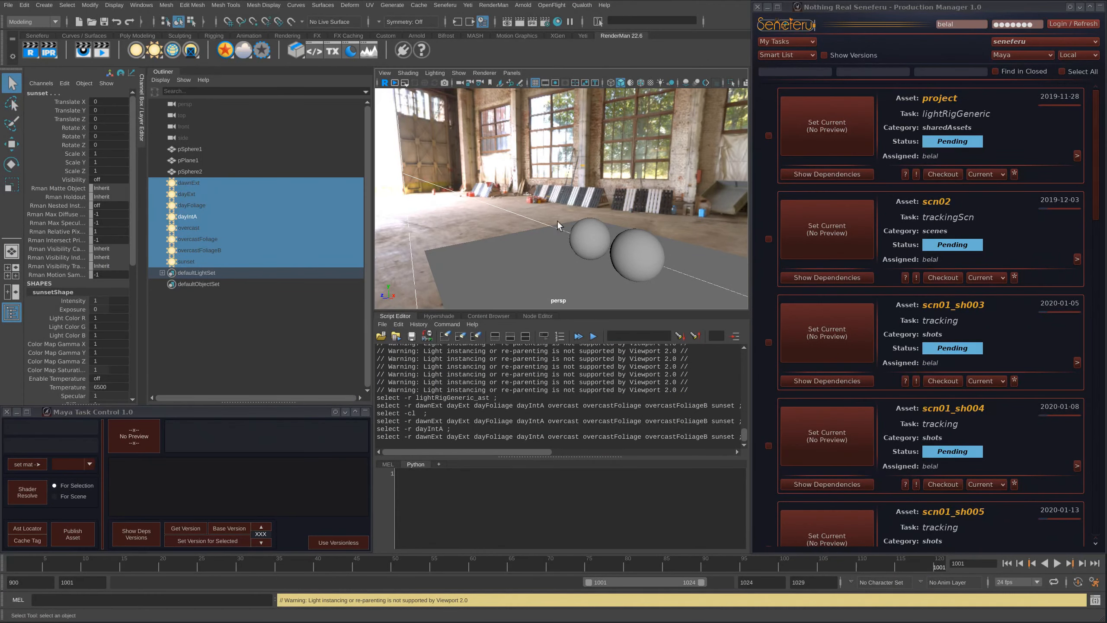
# Step: In Maya, clear the script history, select the lights from dawnExt to sunset, and look over the sunset light's attributes
pyautogui.click(476, 336)
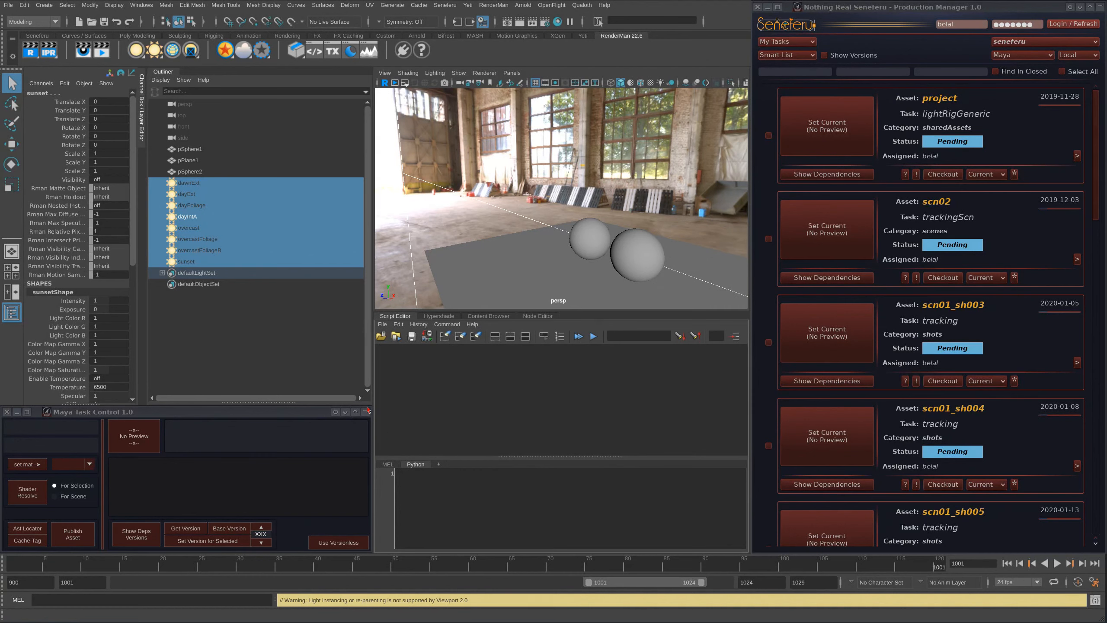
pyautogui.click(226, 359)
pyautogui.moveTo(195, 184); pyautogui.dragTo(193, 256)
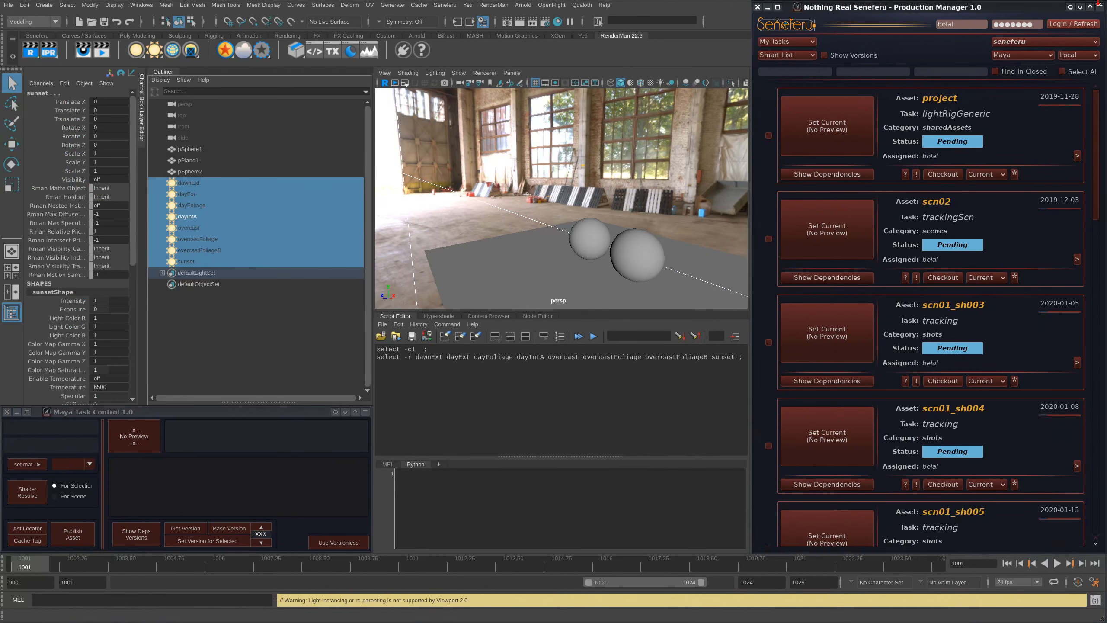
pyautogui.hotkey('ctrl', 'a')
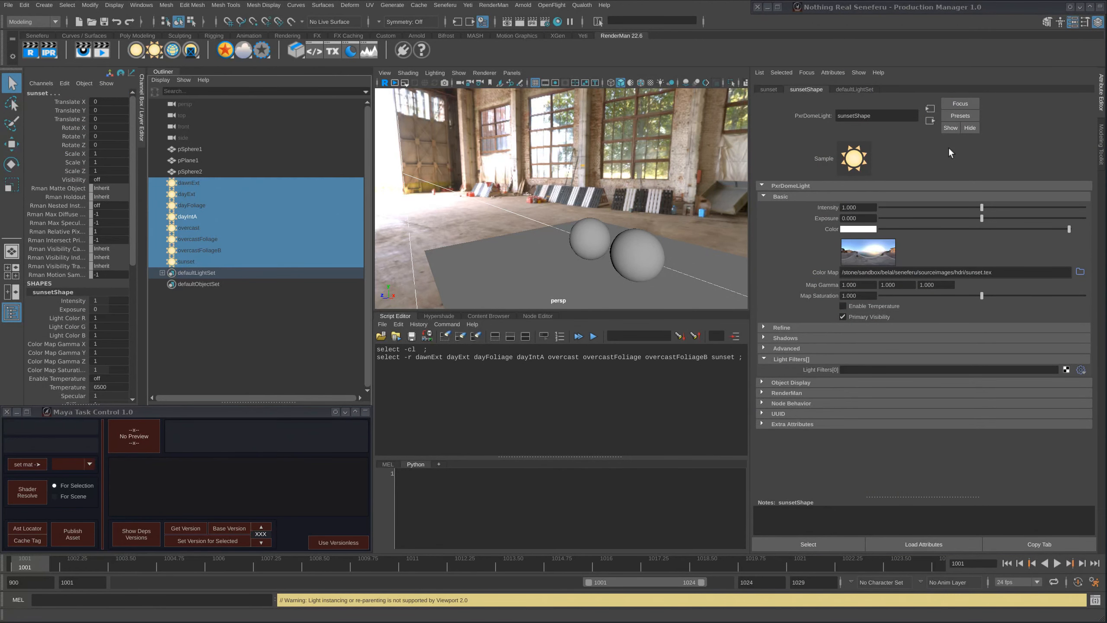
pyautogui.hotkey('ctrl', 'a')
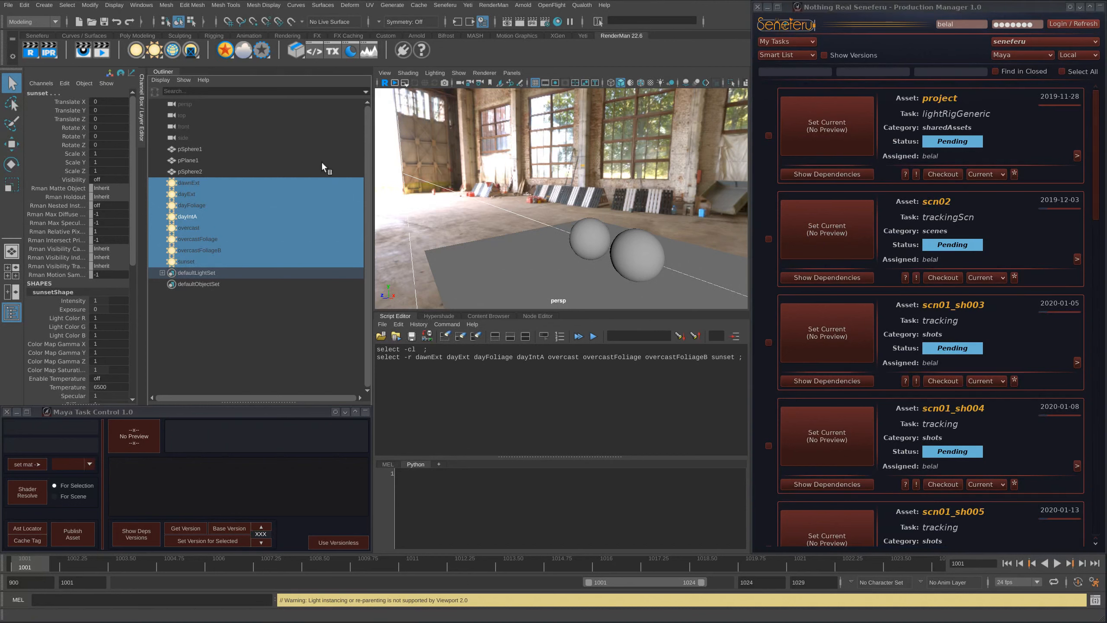
# Step: Open the lightRigGeneric task in the Production Manager and set its status to In Progress
pyautogui.click(49, 35)
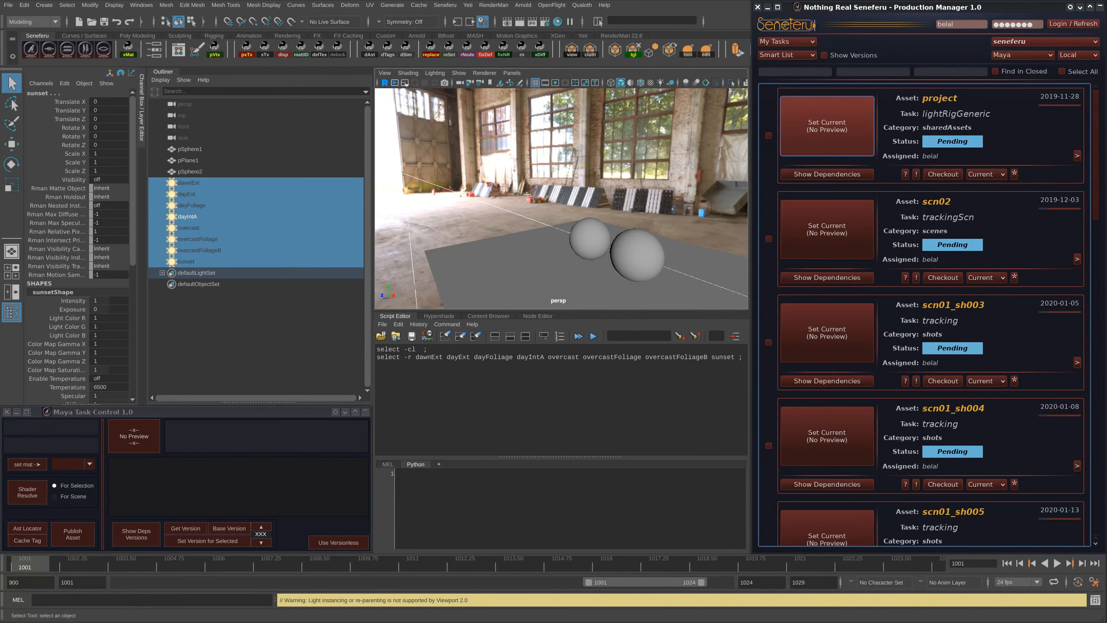
pyautogui.click(1008, 147)
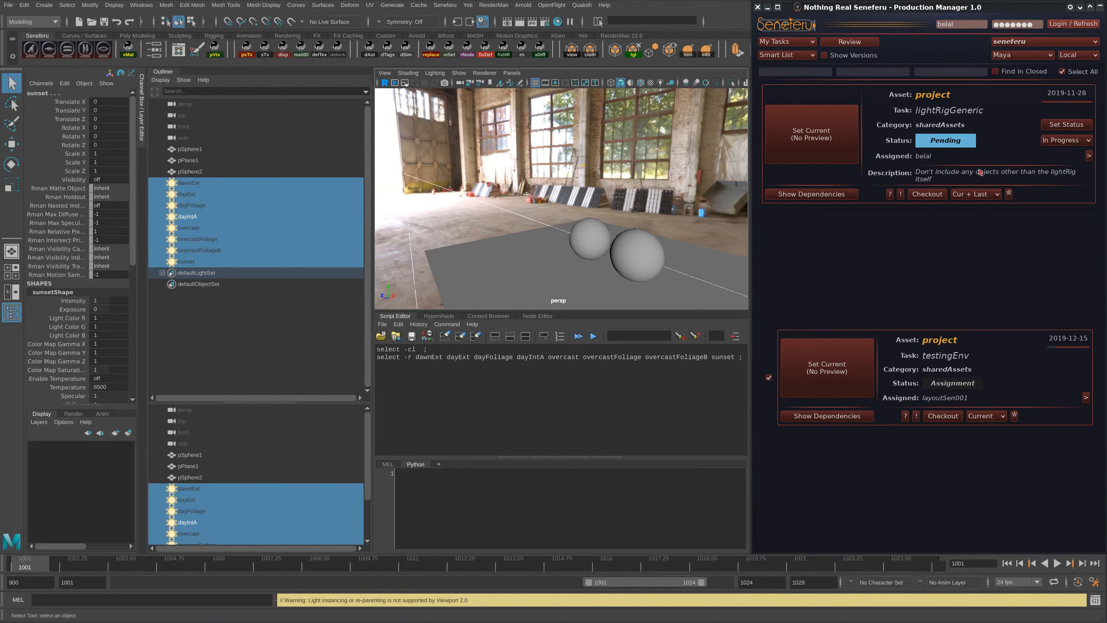
pyautogui.click(1069, 121)
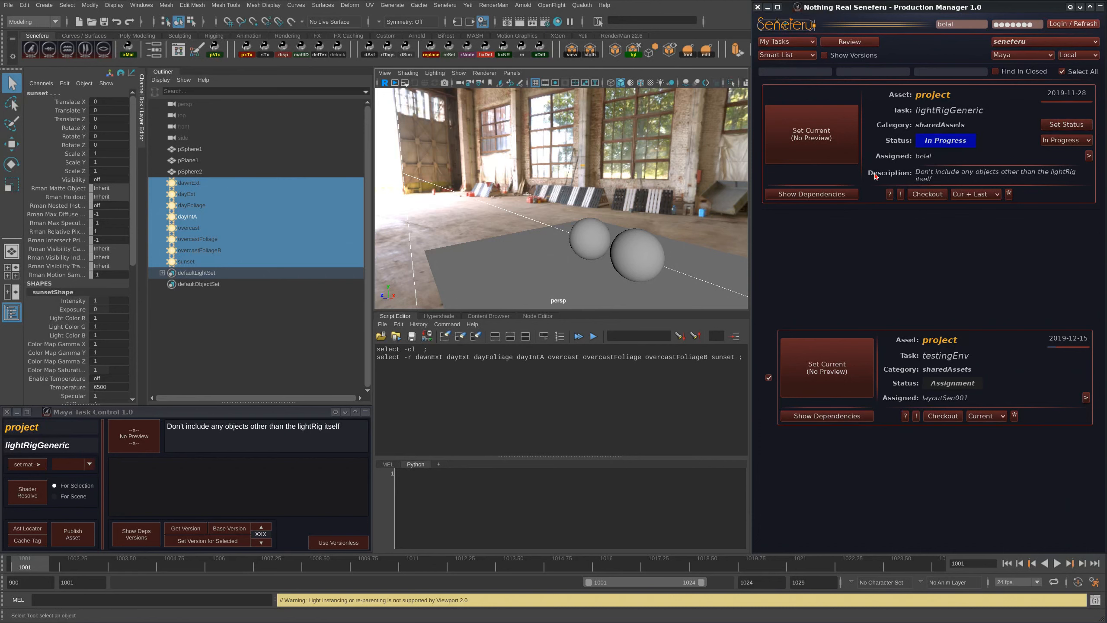
# Step: Put the selected lights under an asset locator and publish the lightRigGeneric asset without additional files, accepting the Art Review status
pyautogui.click(36, 529)
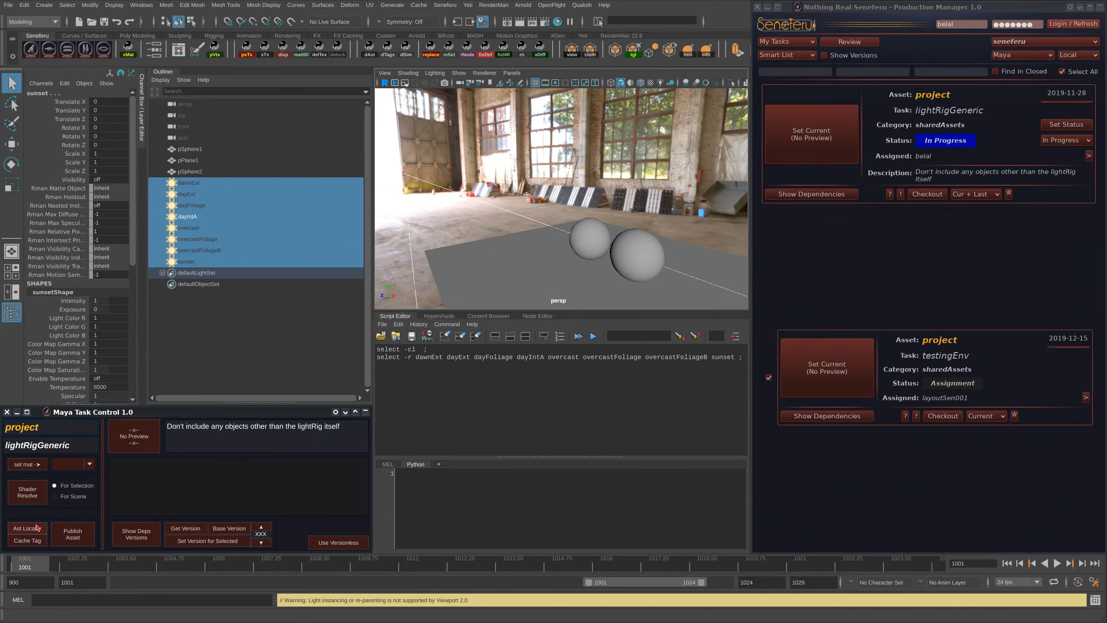
pyautogui.click(476, 335)
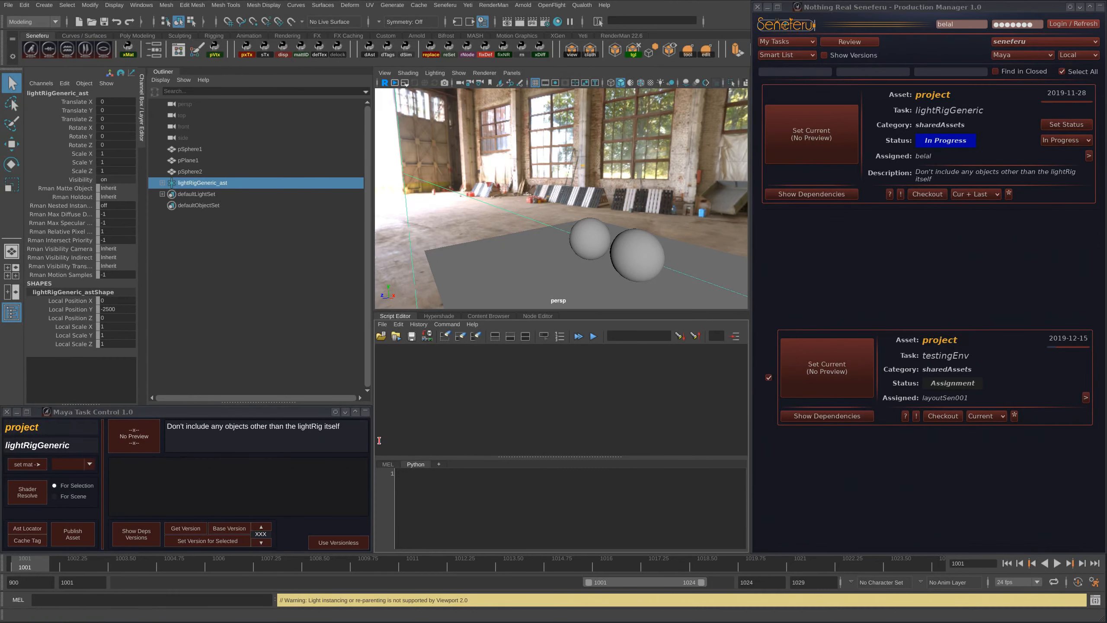
pyautogui.click(73, 535)
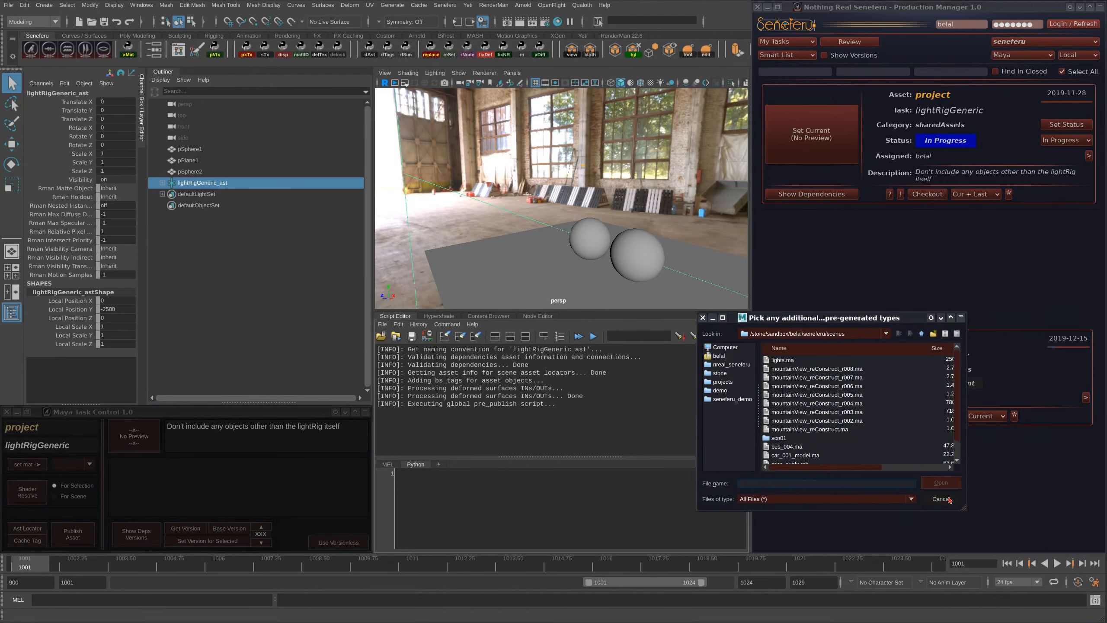
pyautogui.click(940, 499)
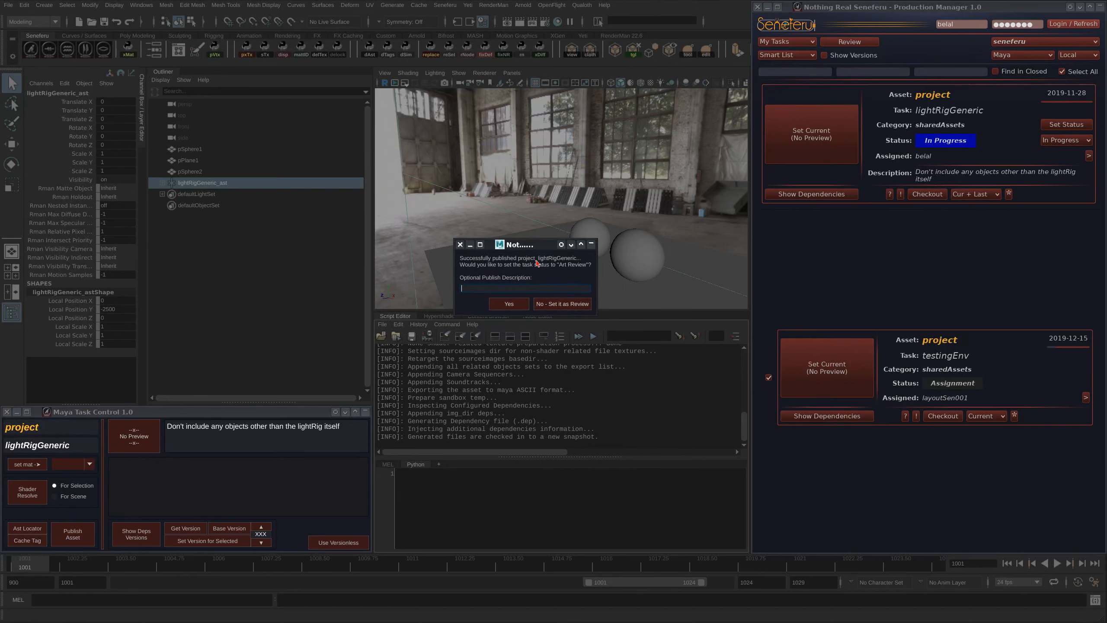
pyautogui.press('Return')
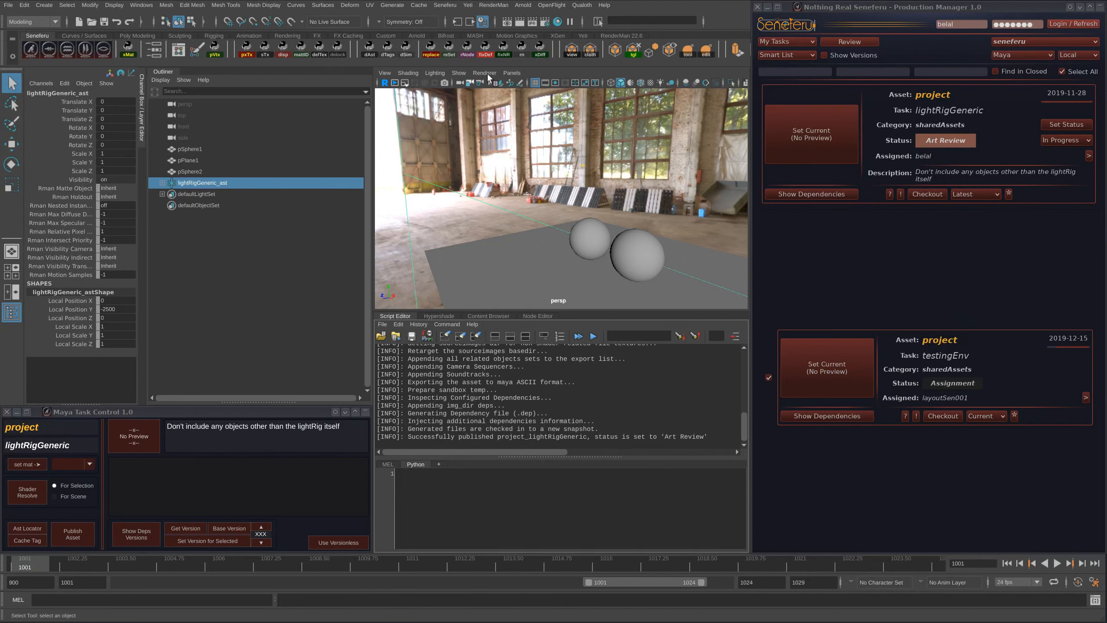
# Step: Switch the perspective viewport's renderer to RenderMan and start an interactive render framing the two spheres
pyautogui.click(488, 73)
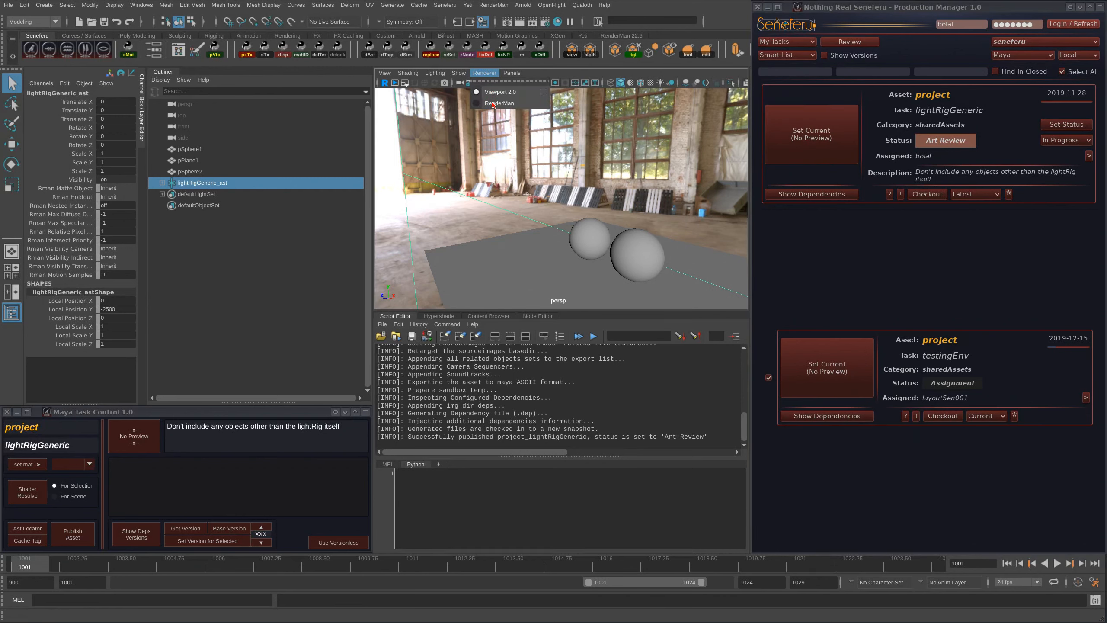
pyautogui.click(554, 181)
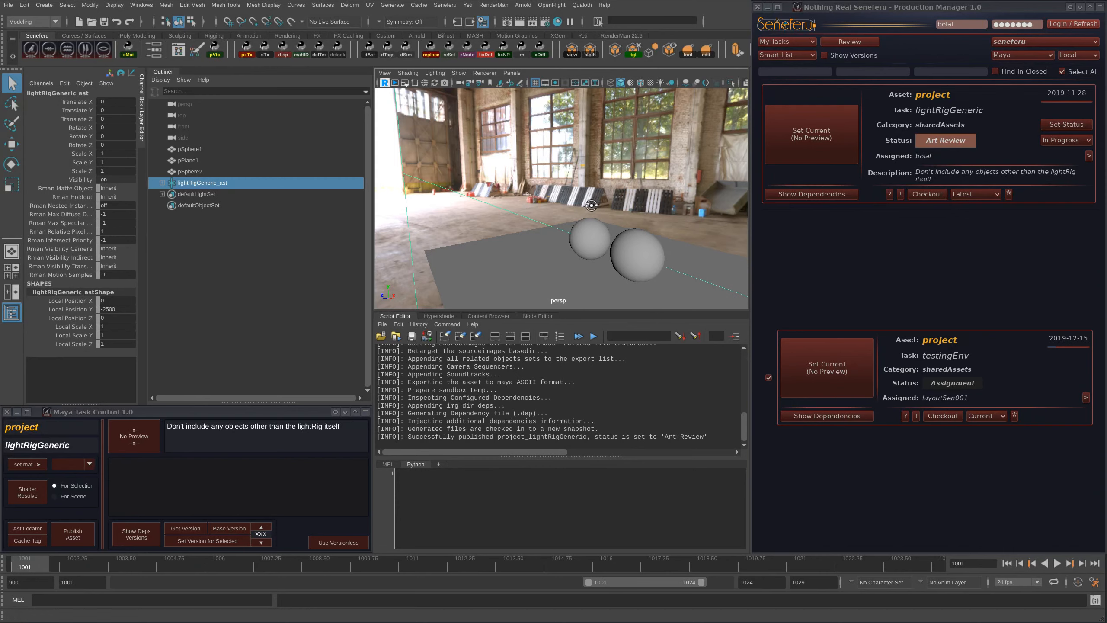
pyautogui.click(385, 82)
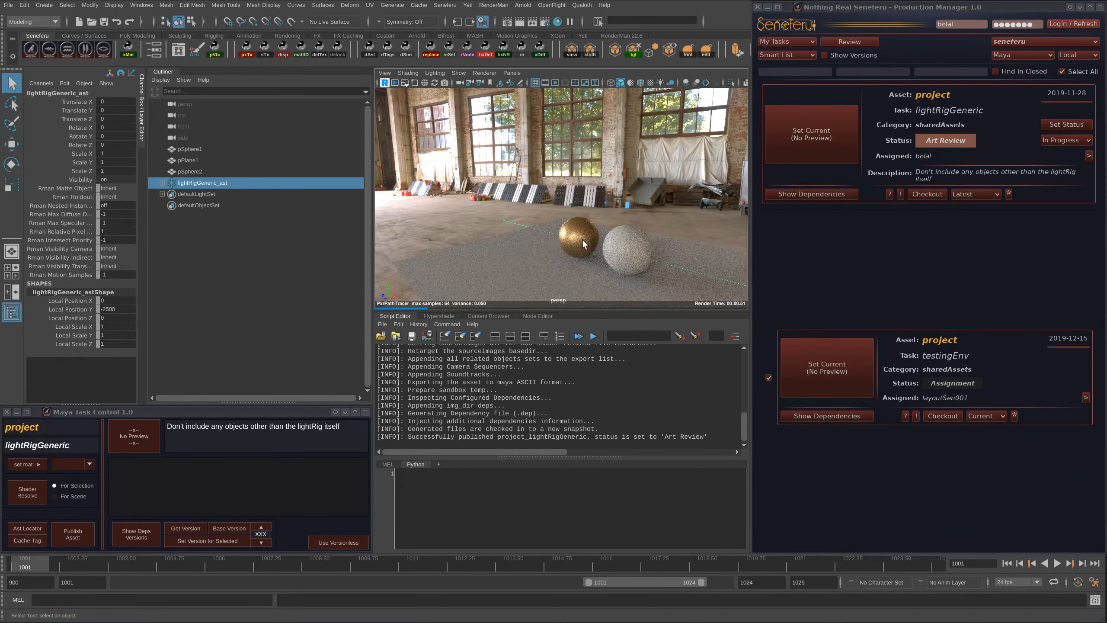
pyautogui.keyDown('alt'); pyautogui.moveTo(583, 244); pyautogui.dragTo(551, 231, button='middle'); pyautogui.keyUp('alt')
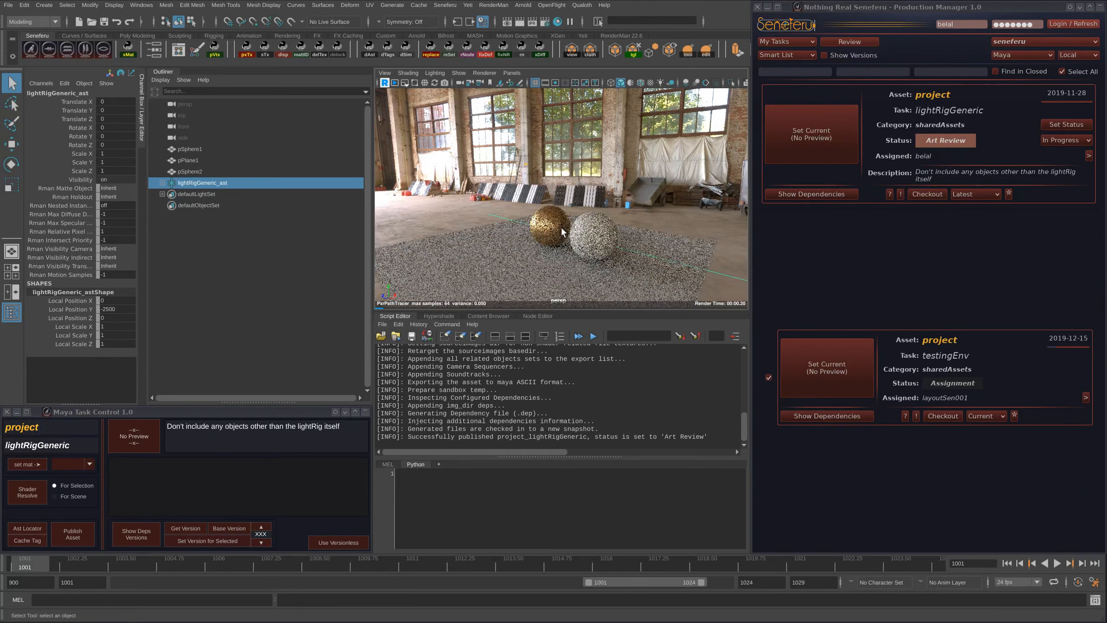
# Step: Capture the rendered viewport area as the preview image of the lightRigGeneric task
pyautogui.click(813, 141)
pyautogui.moveTo(384, 94); pyautogui.dragTo(727, 281)
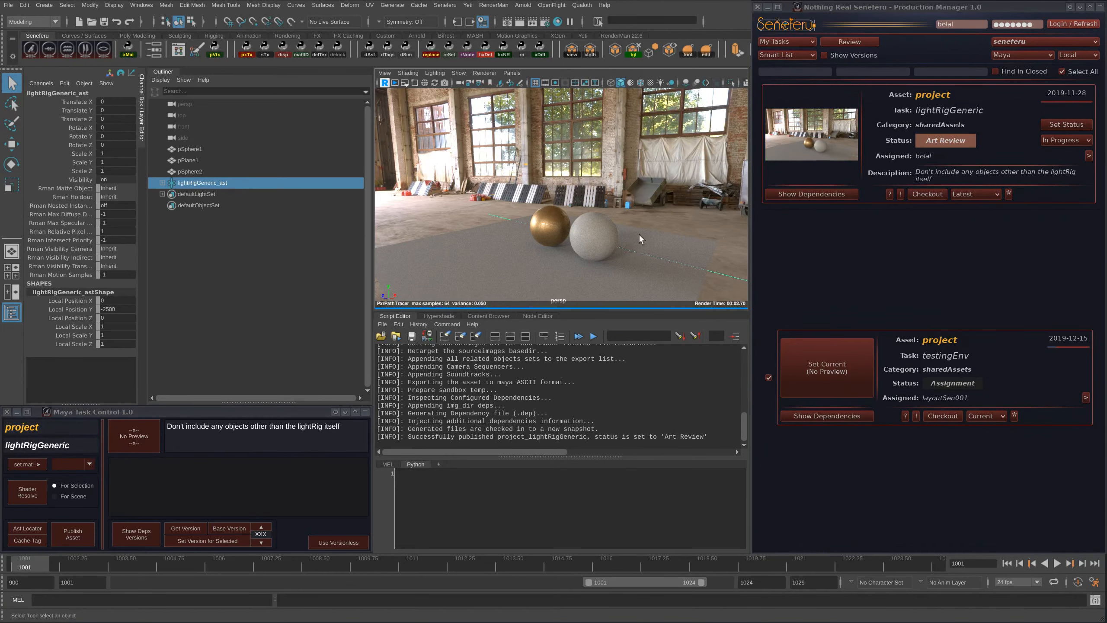
pyautogui.click(869, 296)
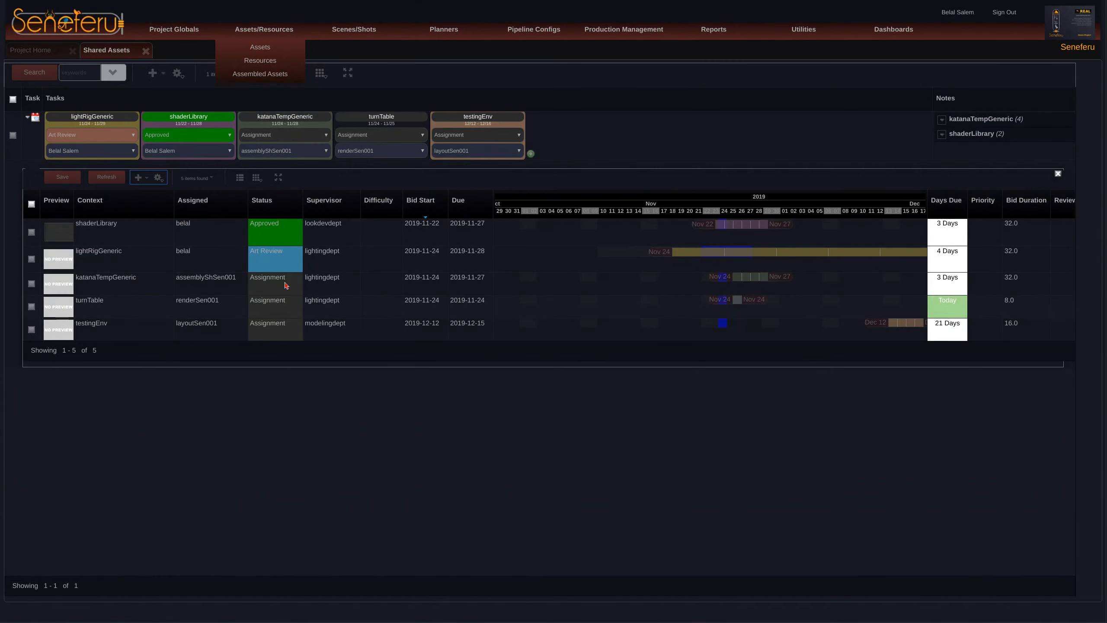
# Step: Back on the Seneferu web page, collapse the task details and review the pipeline processes offered for adding tasks without adding any
pyautogui.click(27, 117)
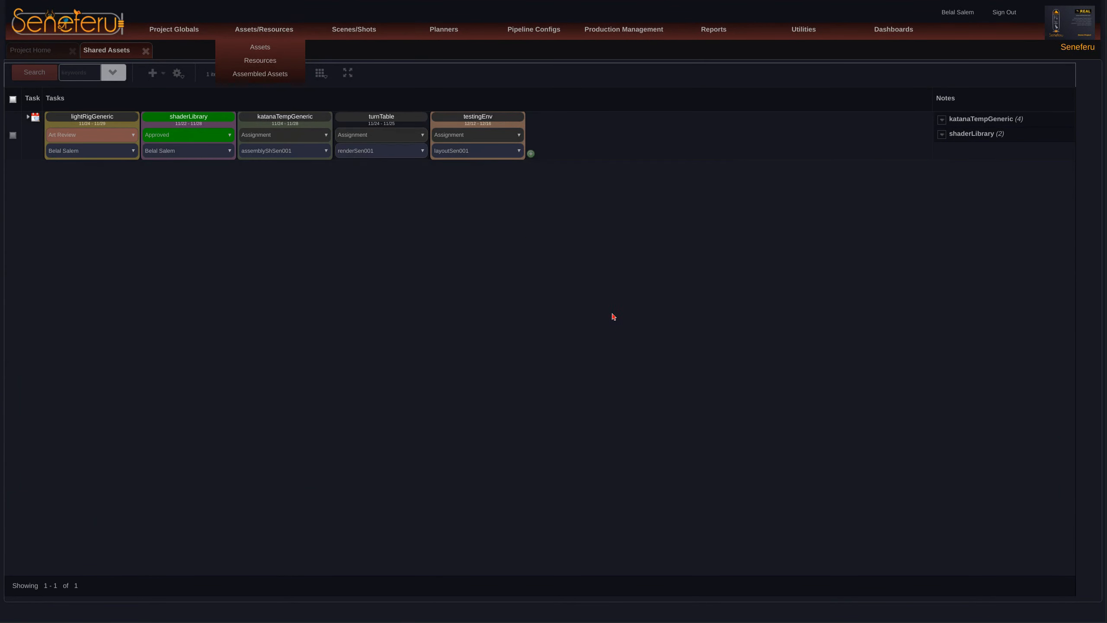
pyautogui.click(531, 154)
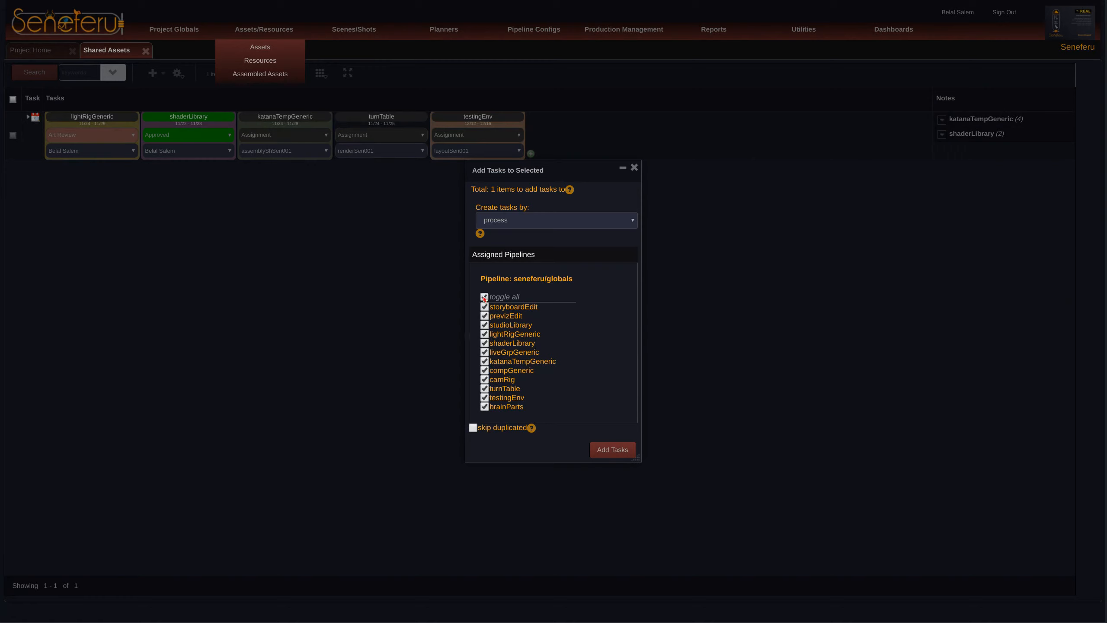
pyautogui.click(484, 297)
pyautogui.click(634, 168)
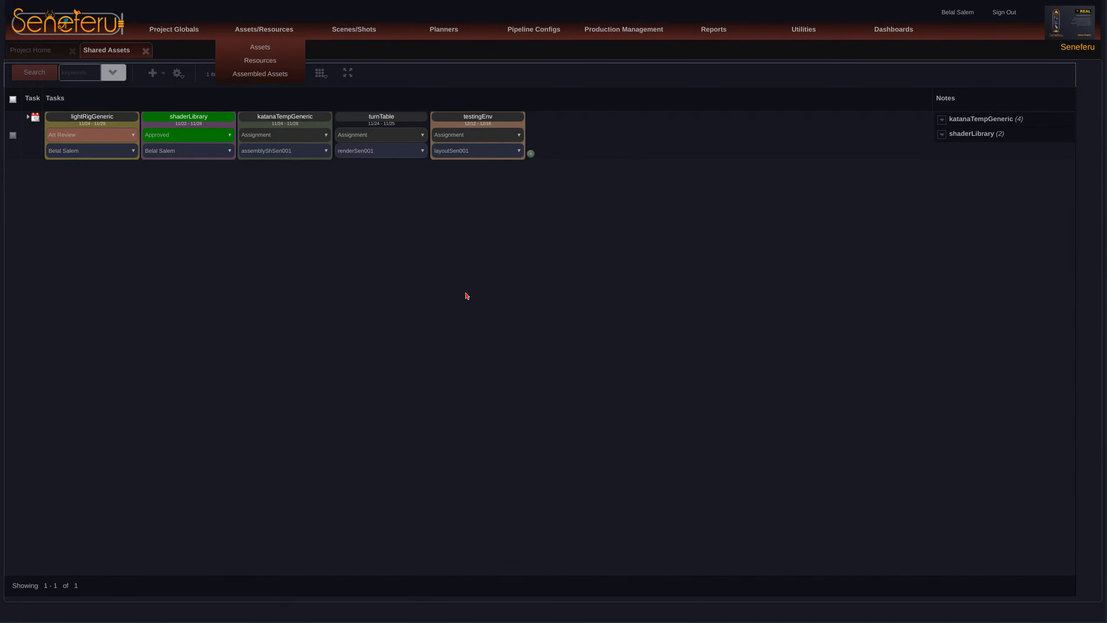
# Step: Set the testingEnv task's status to Pending and assign it to the signed-in user
pyautogui.click(481, 135)
pyautogui.click(469, 157)
pyautogui.click(473, 150)
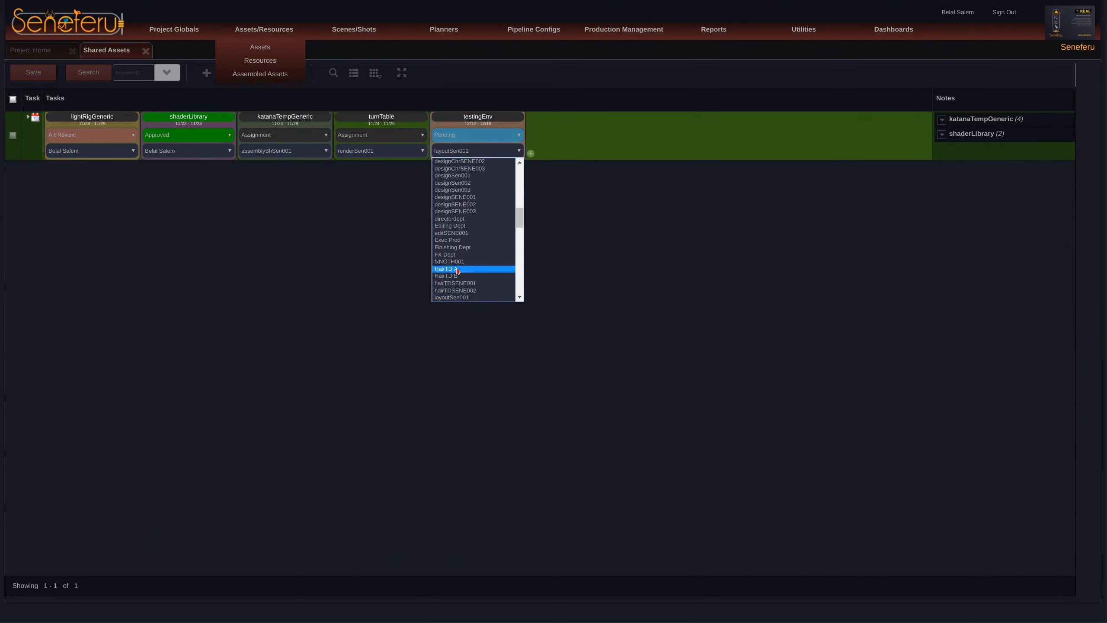
pyautogui.moveTo(519, 214); pyautogui.dragTo(519, 172)
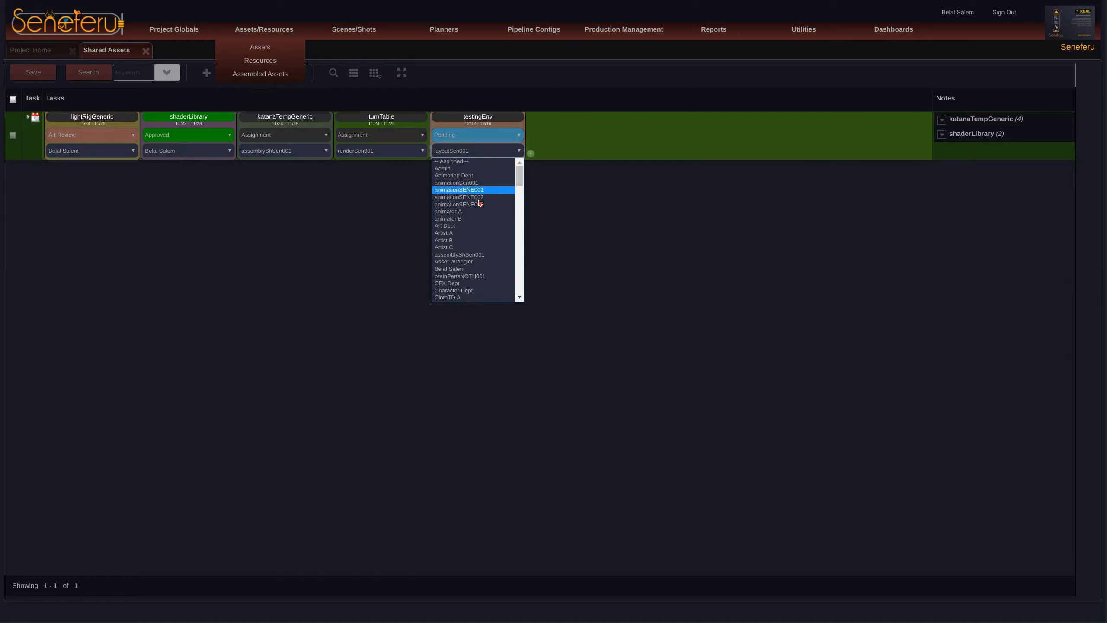
pyautogui.click(456, 269)
# Step: Set the turnTable task to Pending, assign it to the signed-in user, and save the edits, refreshing the artist's tasks
pyautogui.click(403, 140)
pyautogui.click(392, 160)
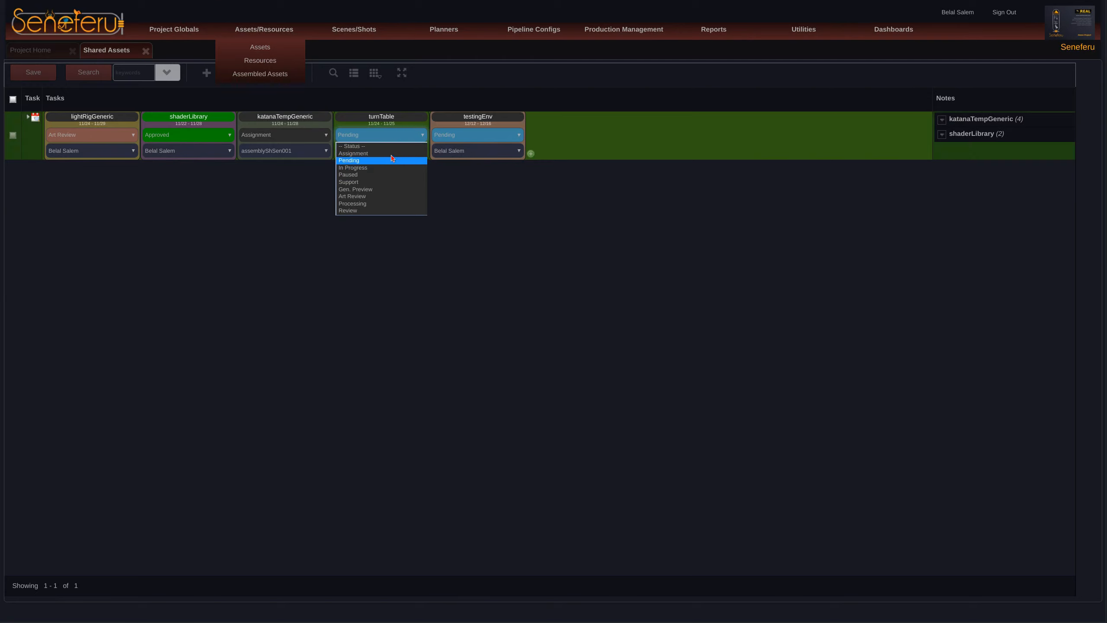
pyautogui.click(400, 151)
pyautogui.moveTo(423, 240); pyautogui.dragTo(425, 172)
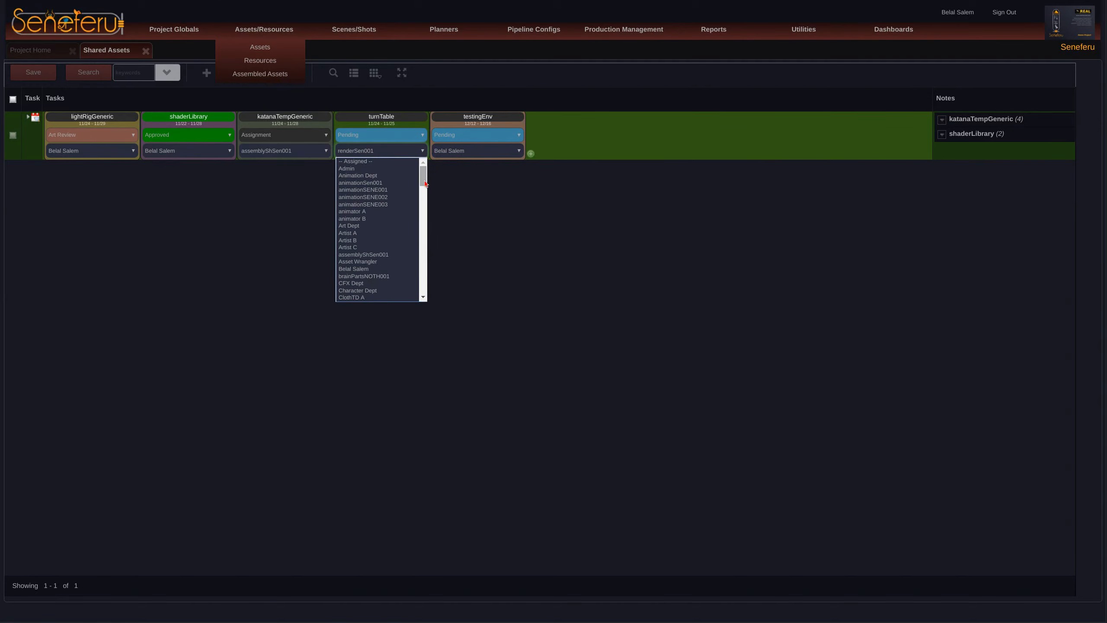
pyautogui.click(362, 269)
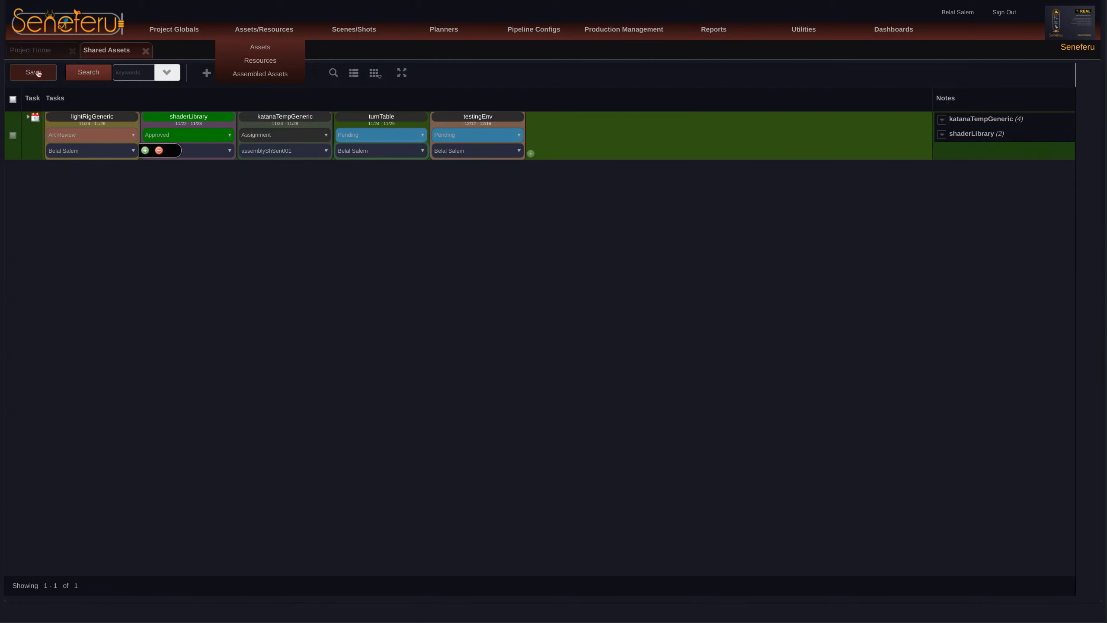
pyautogui.click(35, 73)
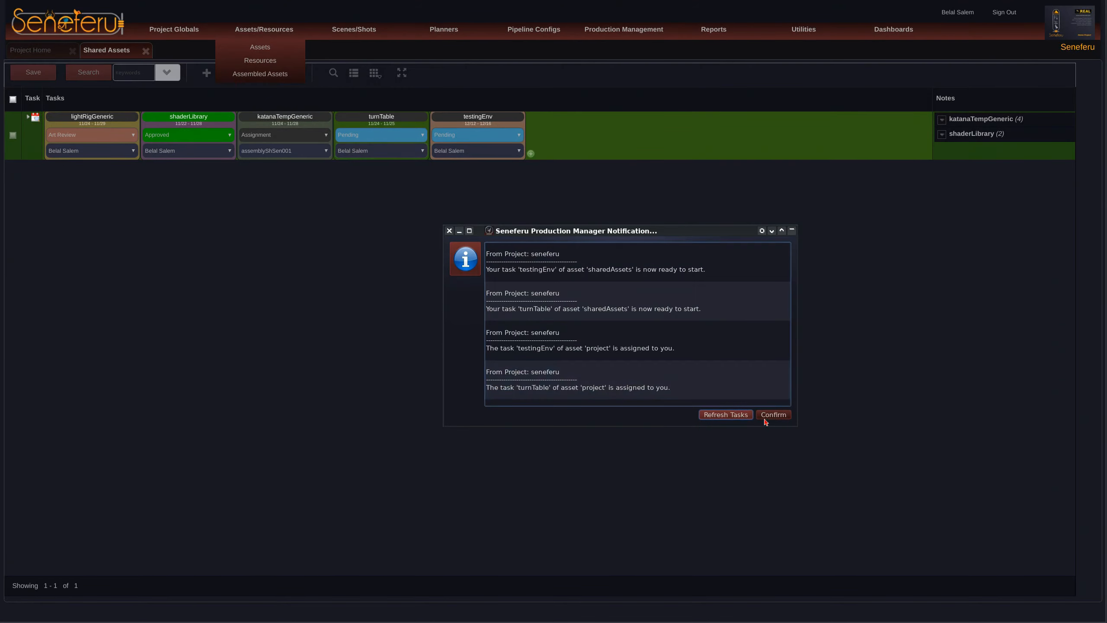
pyautogui.click(738, 415)
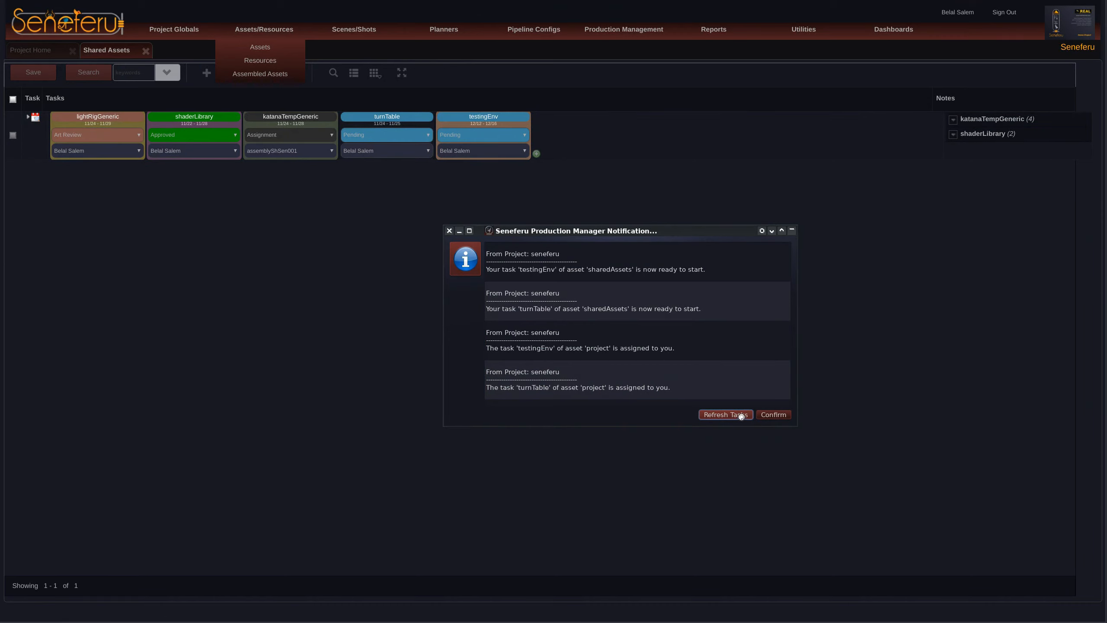